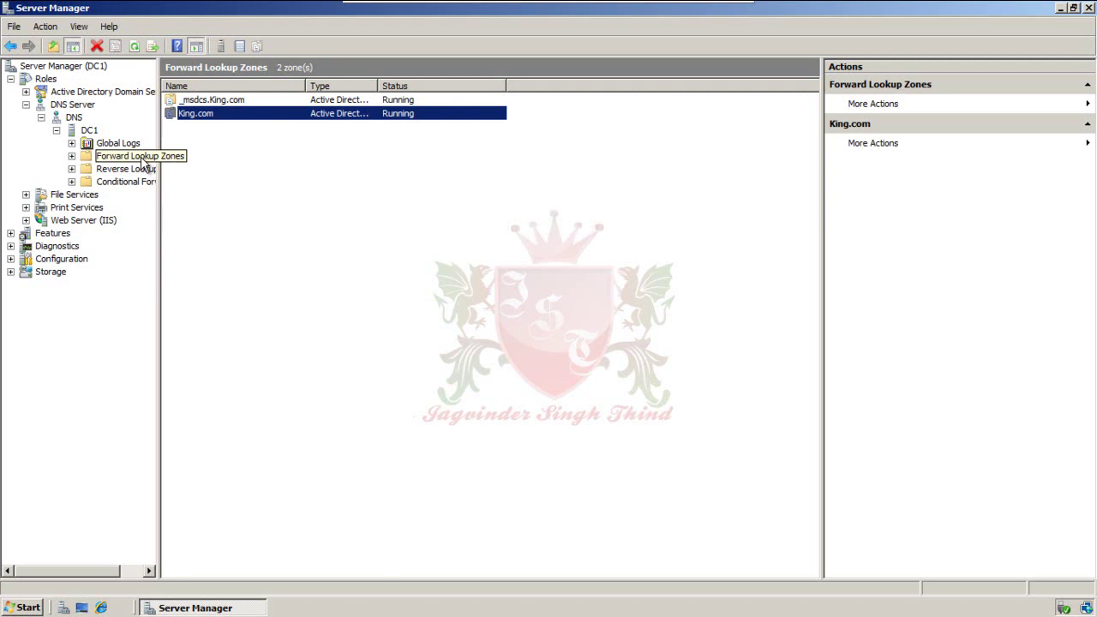
- Start a new forward lookup zone as an Active Directory-stored stub zone, replicated to all DNS servers in the King.com domain
right_click(144, 161)
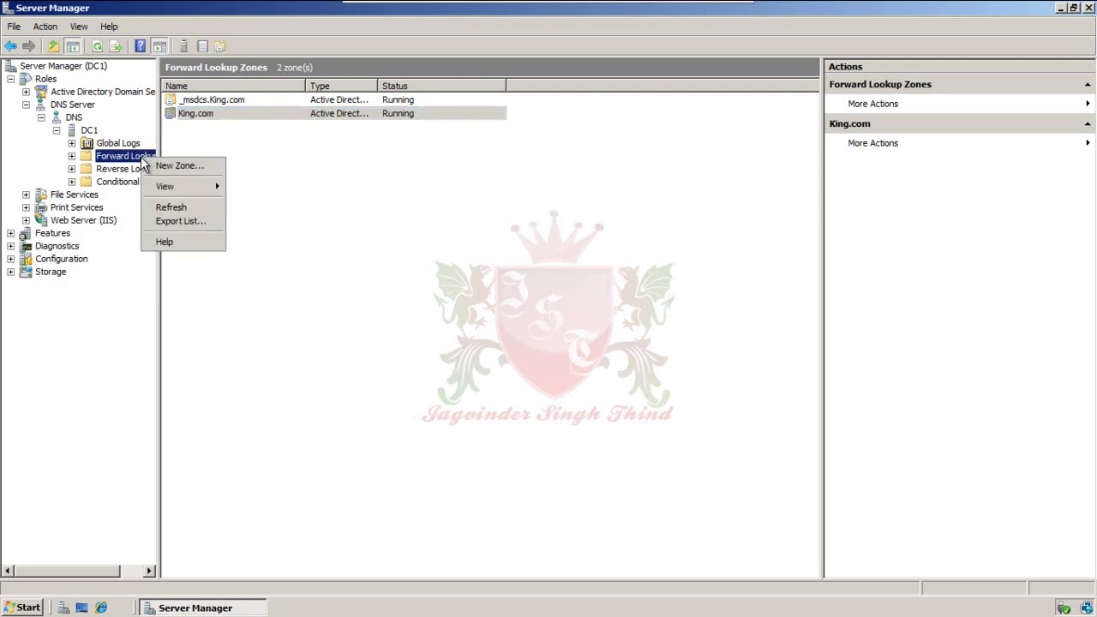
click(182, 163)
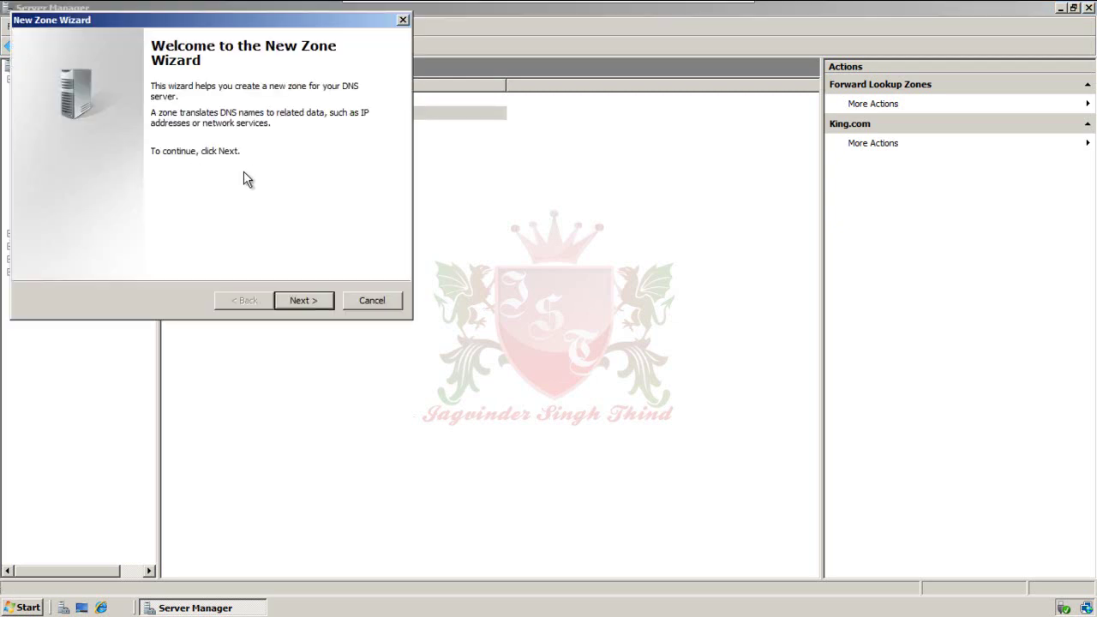
click(317, 301)
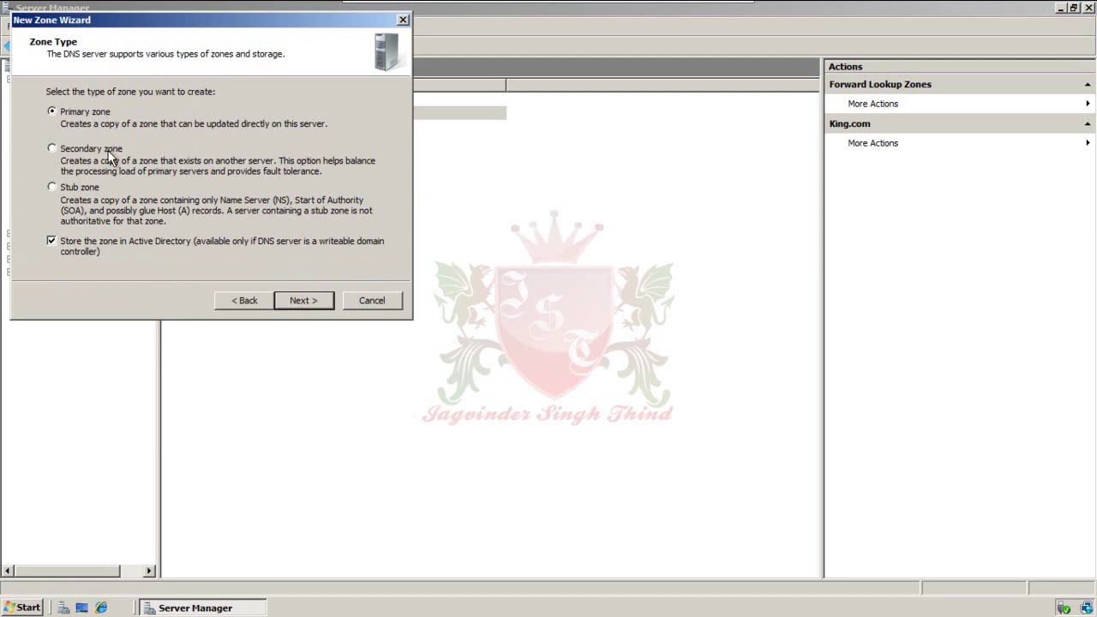
click(68, 188)
click(50, 240)
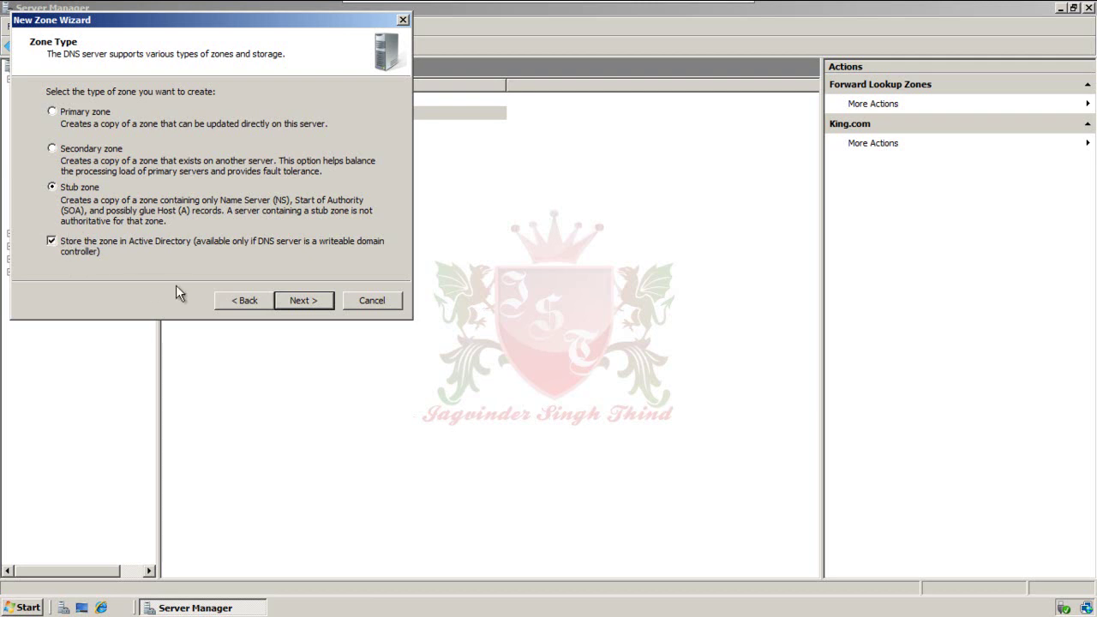
click(302, 300)
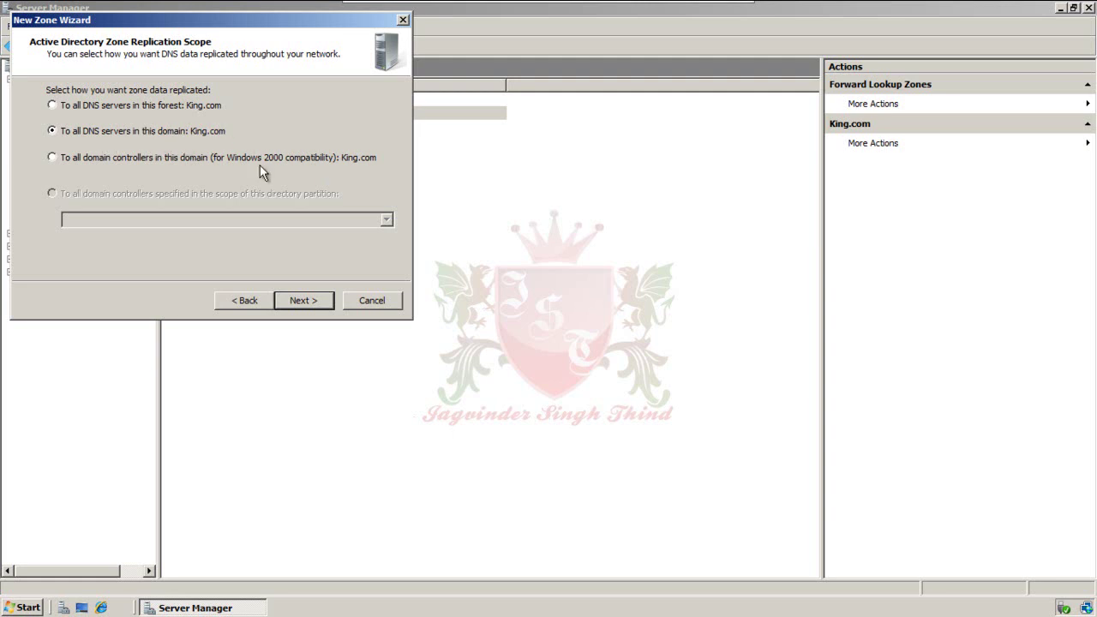
click(294, 300)
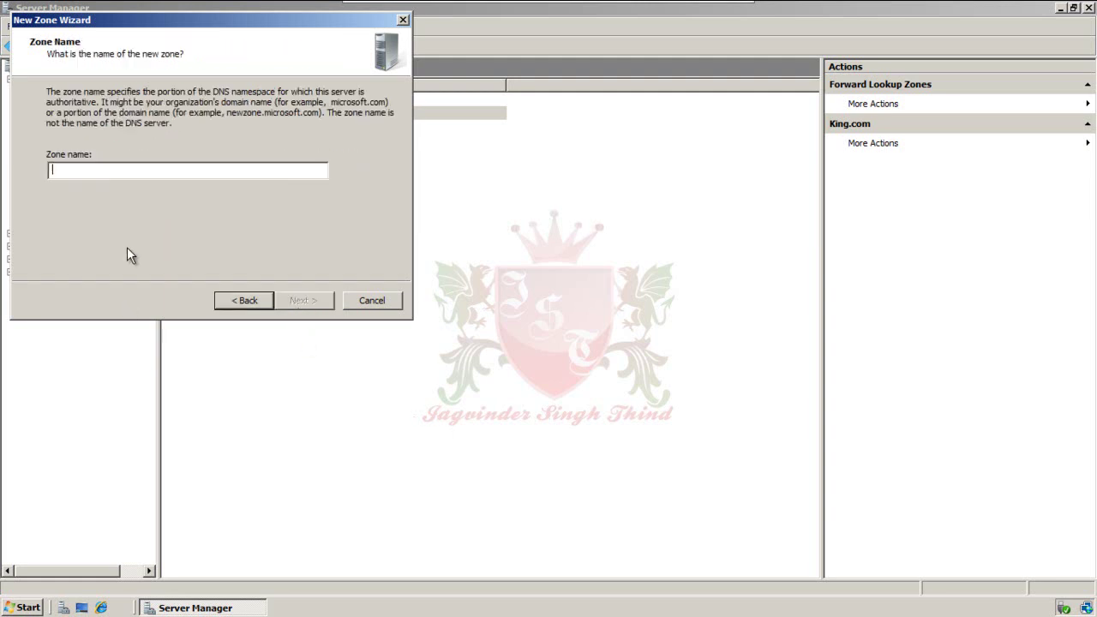
- Name the new stub zone yahoo.com and continue to the master DNS servers page
drag(214, 29, 503, 91)
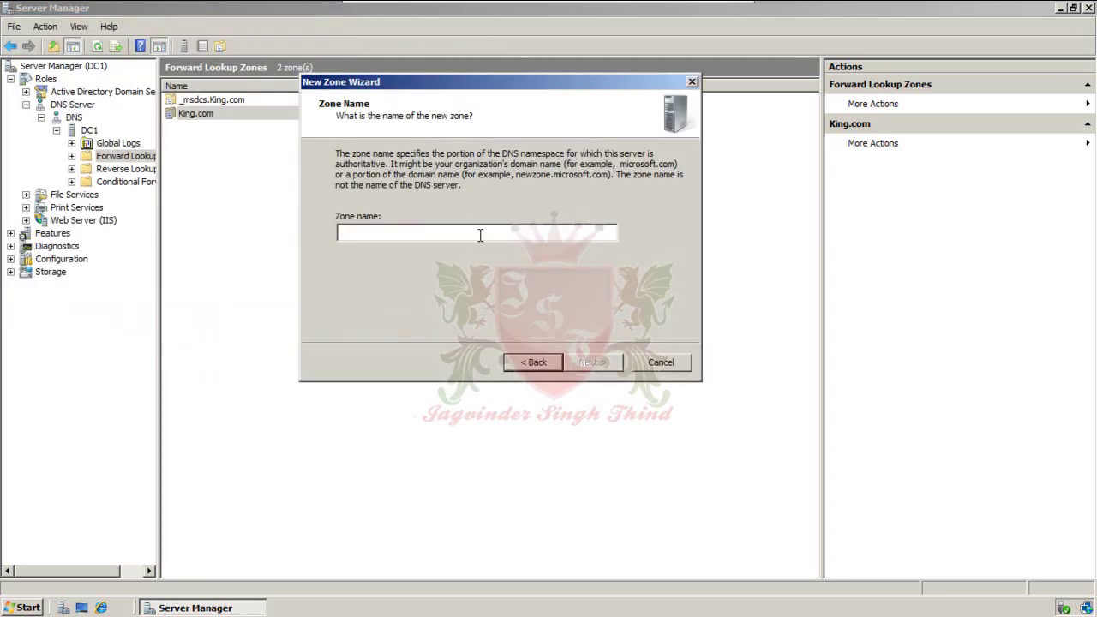
text(yah)
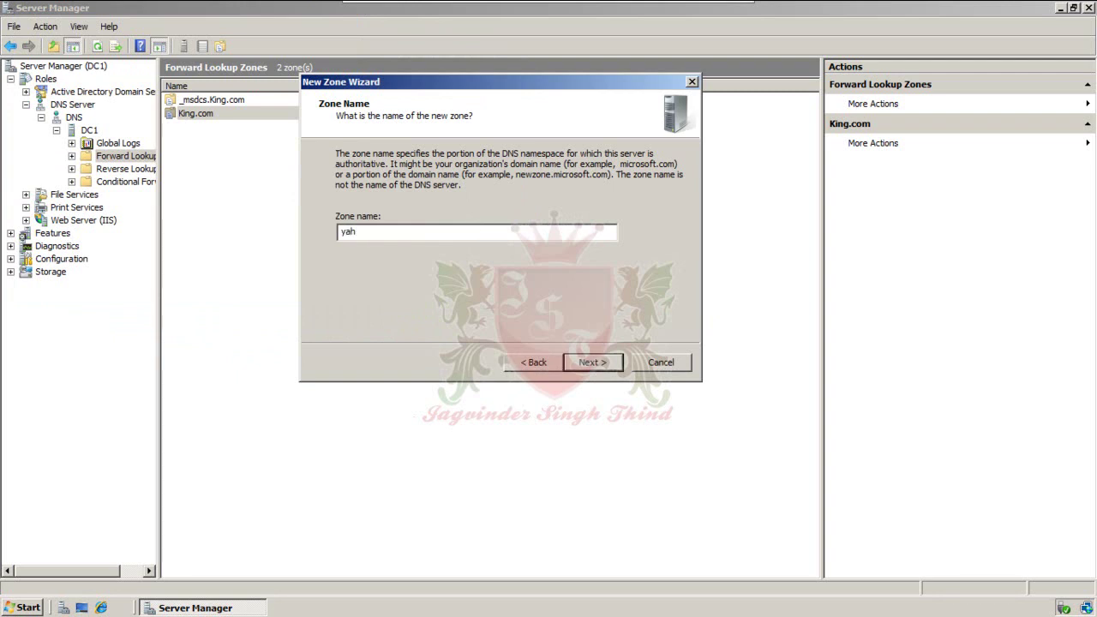
text(oo.com)
click(593, 361)
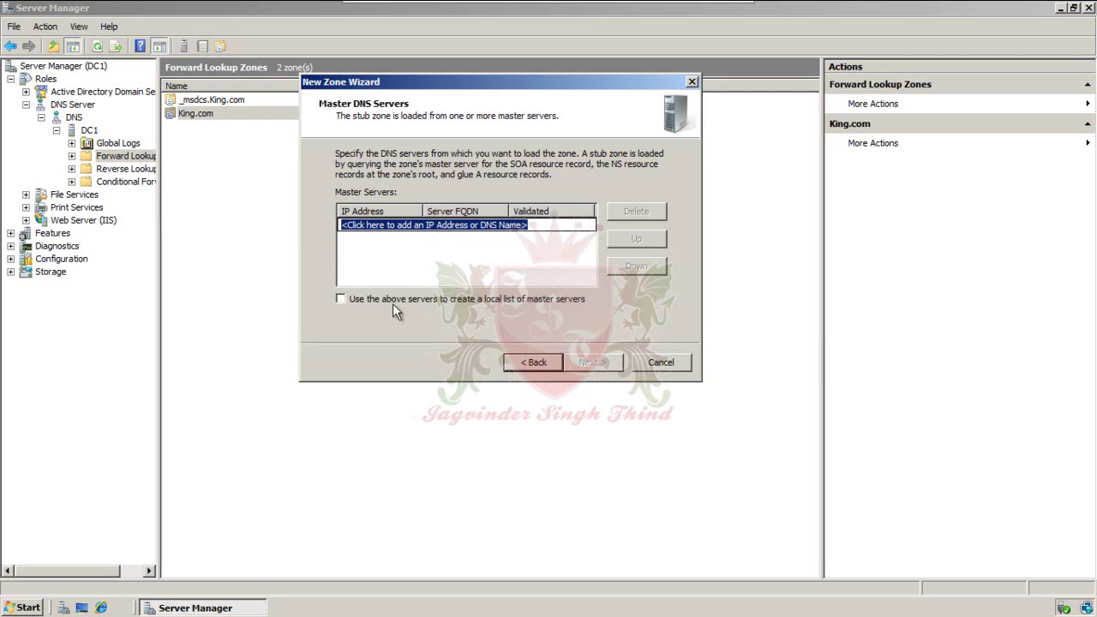
click(19, 607)
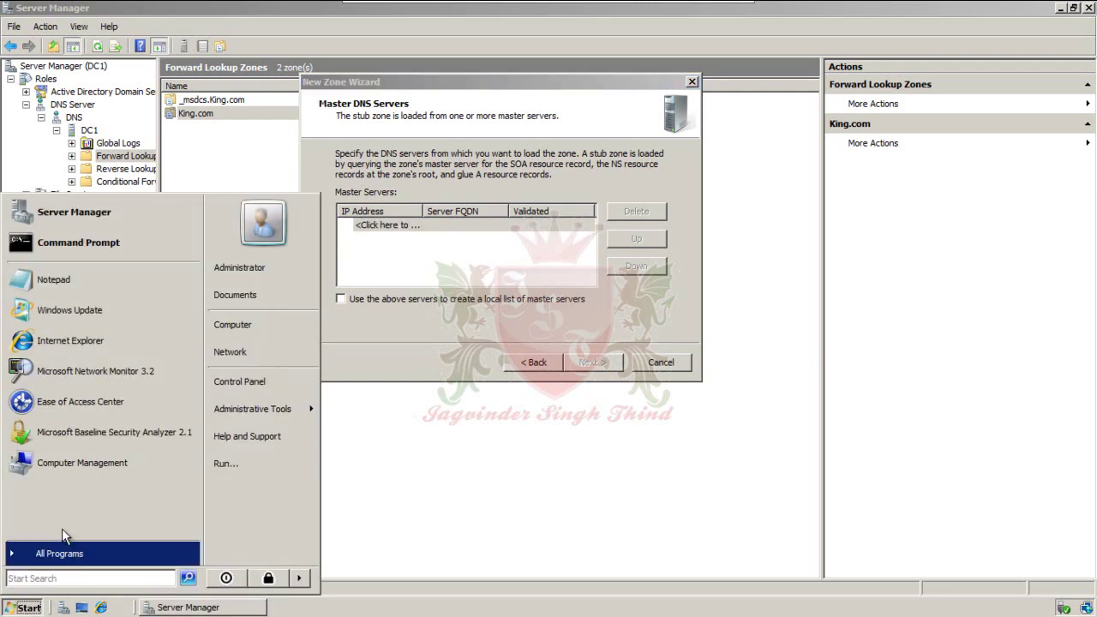
click(101, 243)
drag(362, 67, 774, 161)
key(alt+F4)
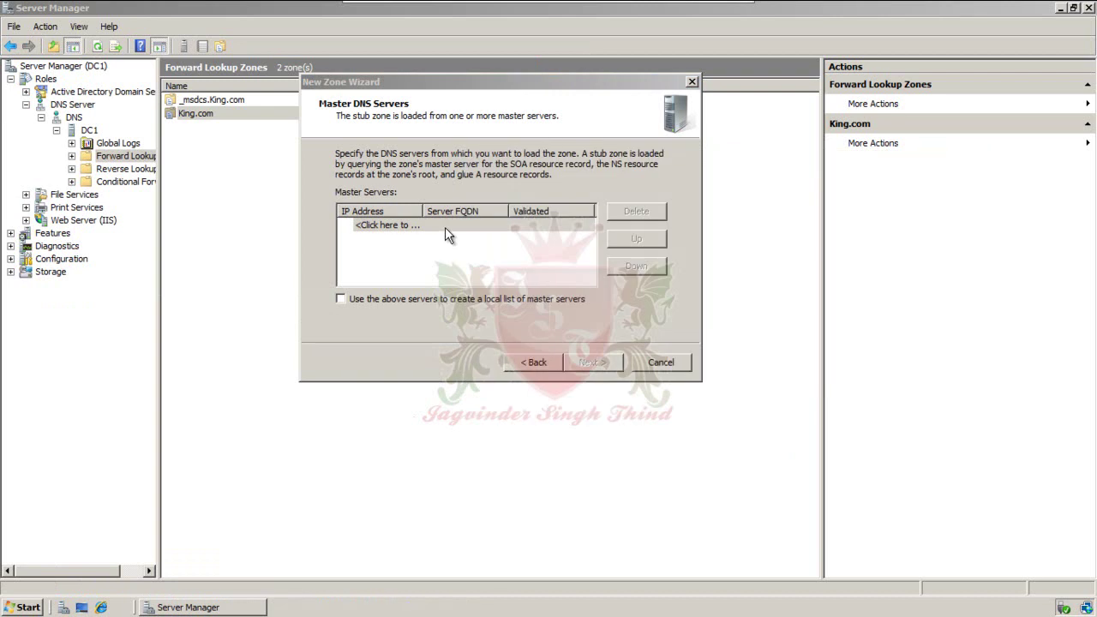
- Switch to Command Prompt and query yahoo.com's name servers in nslookup with the query type set to ns
click(19, 607)
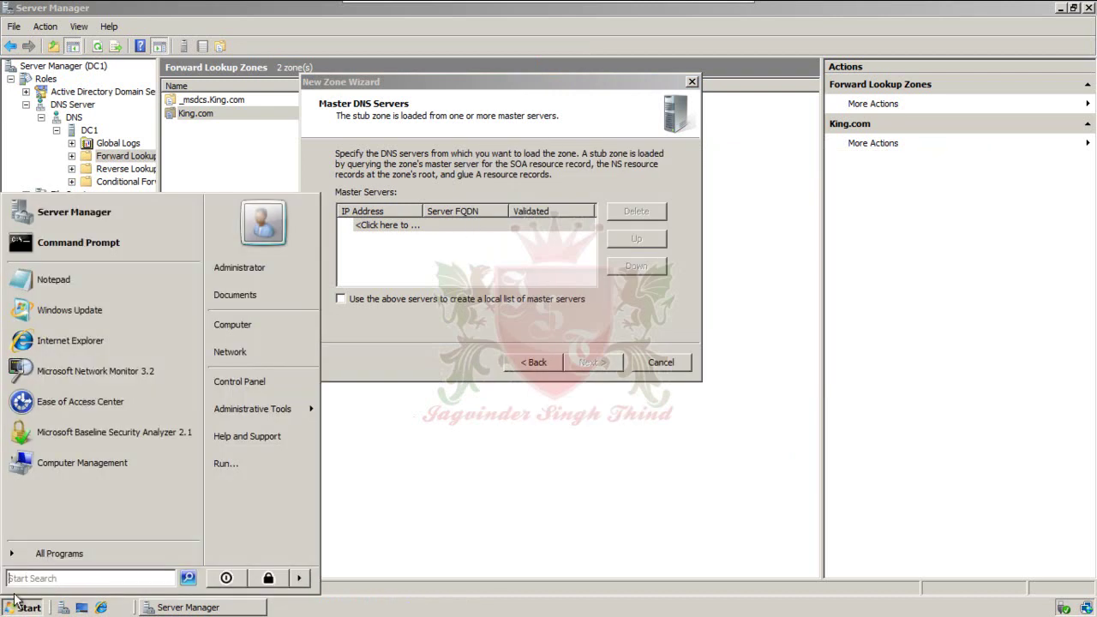
click(119, 244)
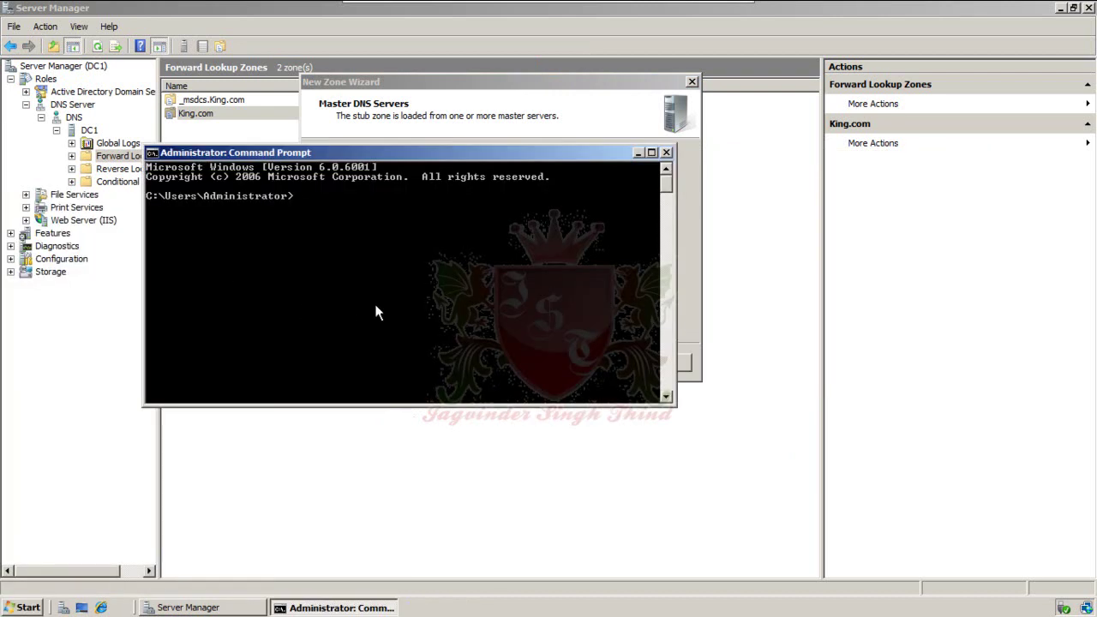
text(nslookup)
key(Return)
text(set ns)
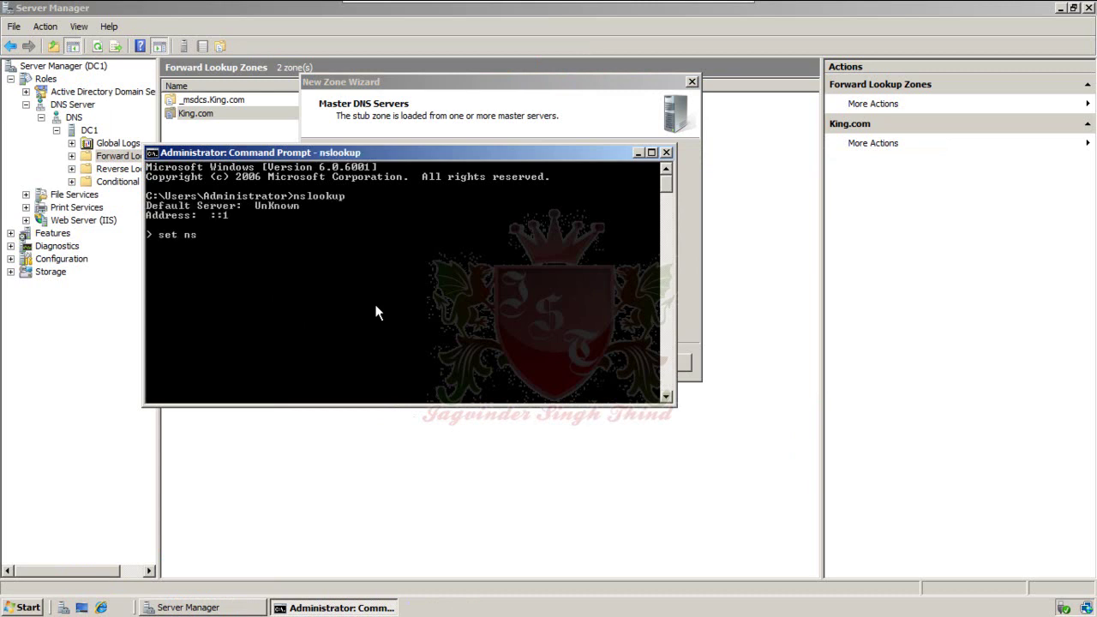
key(BackSpace)
key(BackSpace)
text(type=)
text(ns > )
text(yahoo)
text(.com)
key(Return)
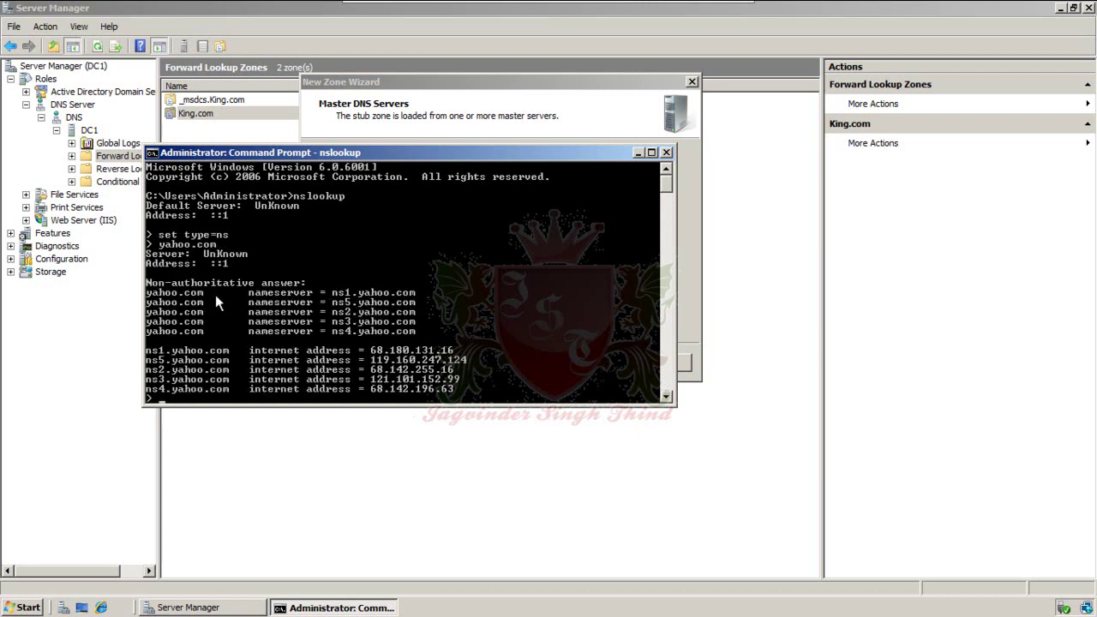
- Copy the IP address of ns1.yahoo.com, 68.180.131.16, from the nslookup output
right_click(391, 355)
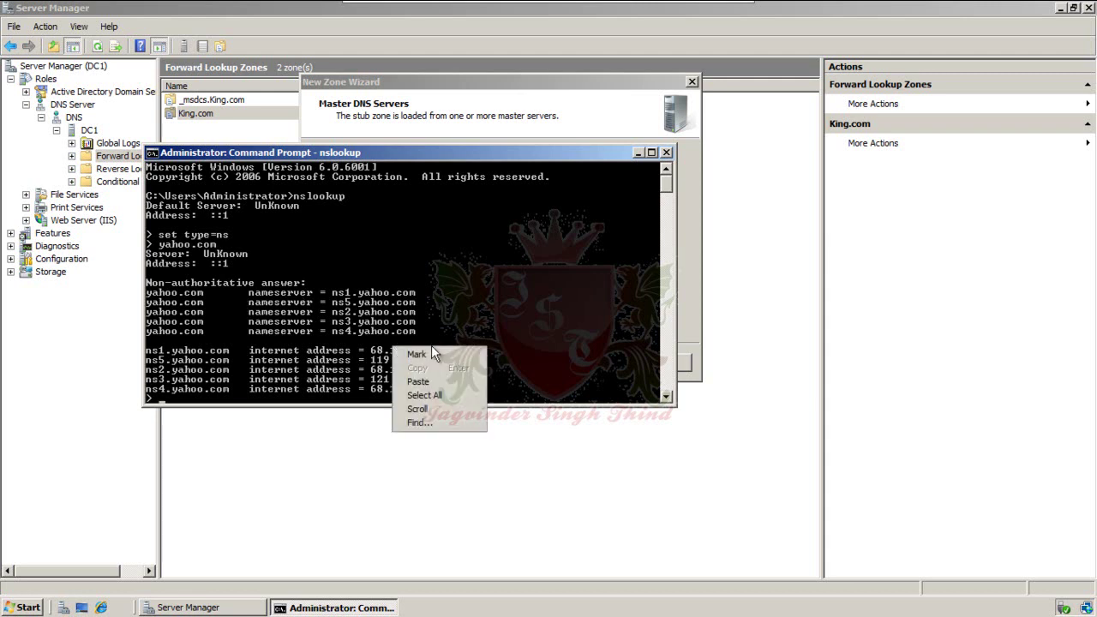
click(432, 348)
drag(372, 350, 452, 351)
key(ctrl+c)
key(Return)
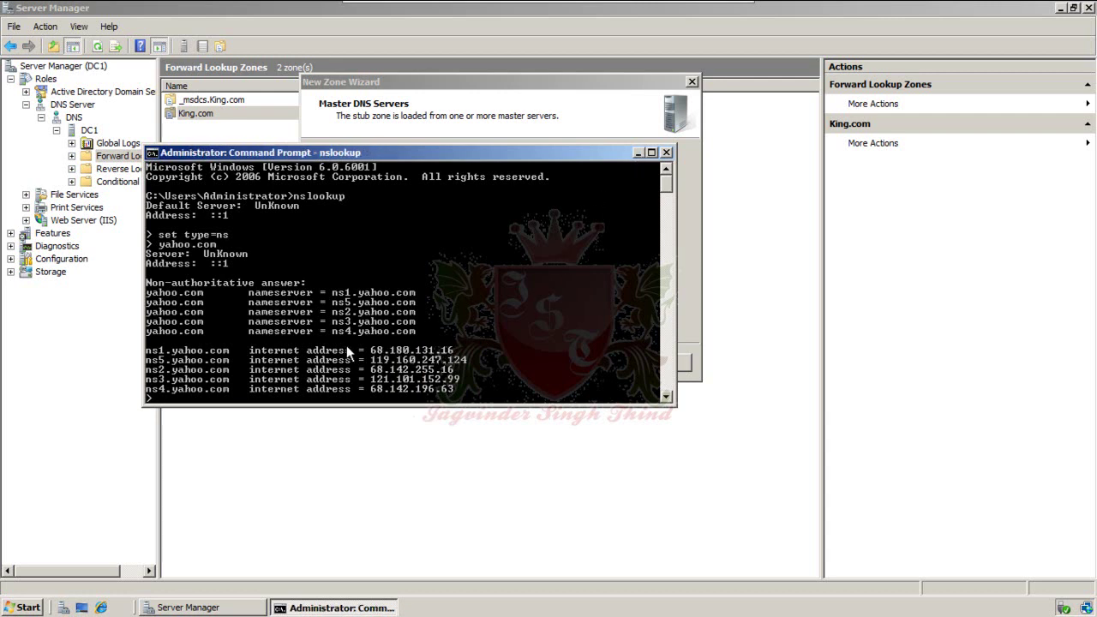
- Return to the New Zone Wizard and add 68.180.131.16 as the stub zone's master server
click(638, 154)
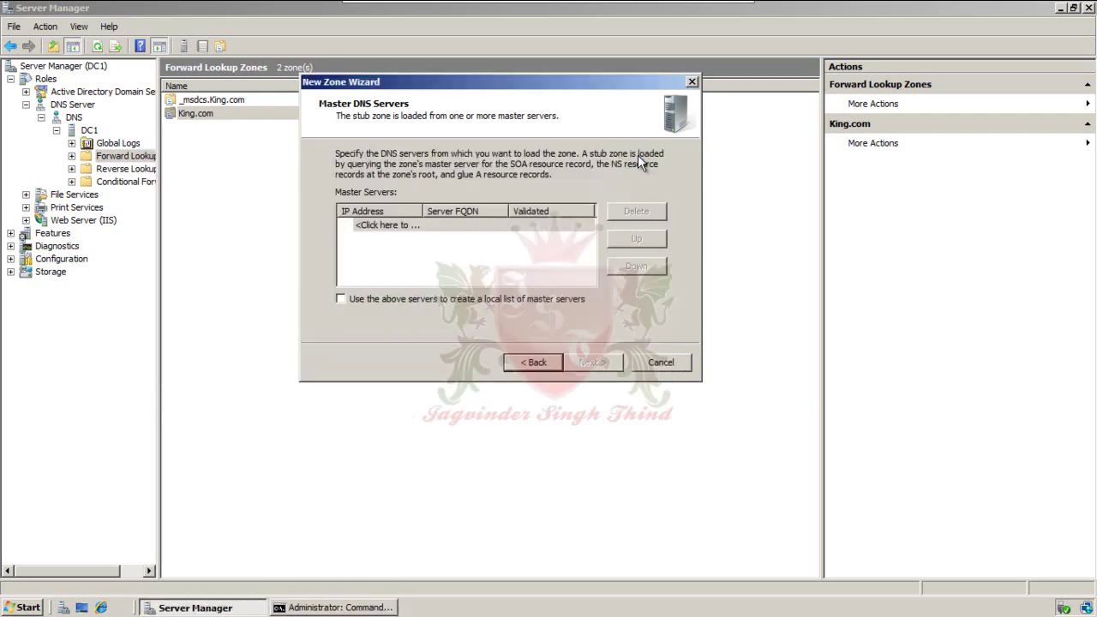
click(493, 227)
right_click(493, 227)
click(525, 286)
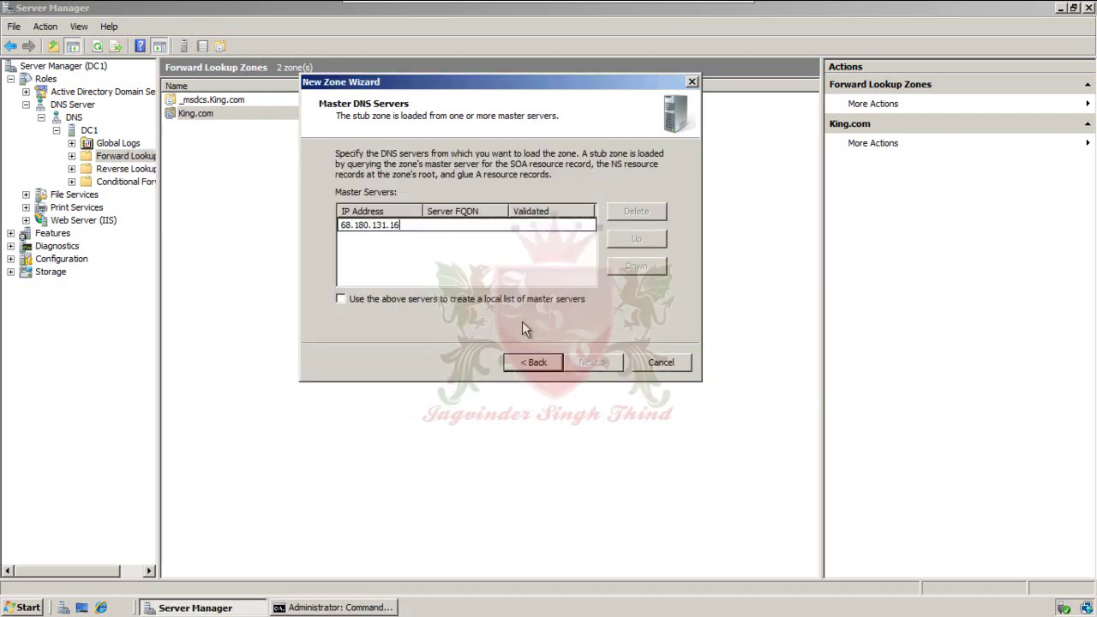
key(Return)
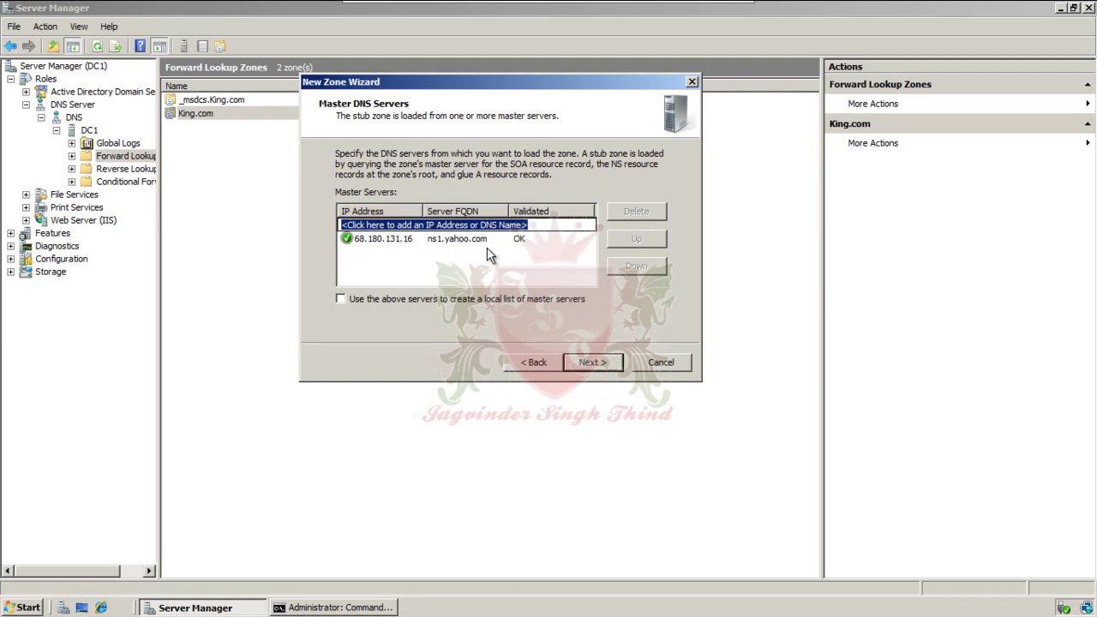
- Finish creating the stub zone, then open yahoo.com and select its ns1 host record
click(589, 363)
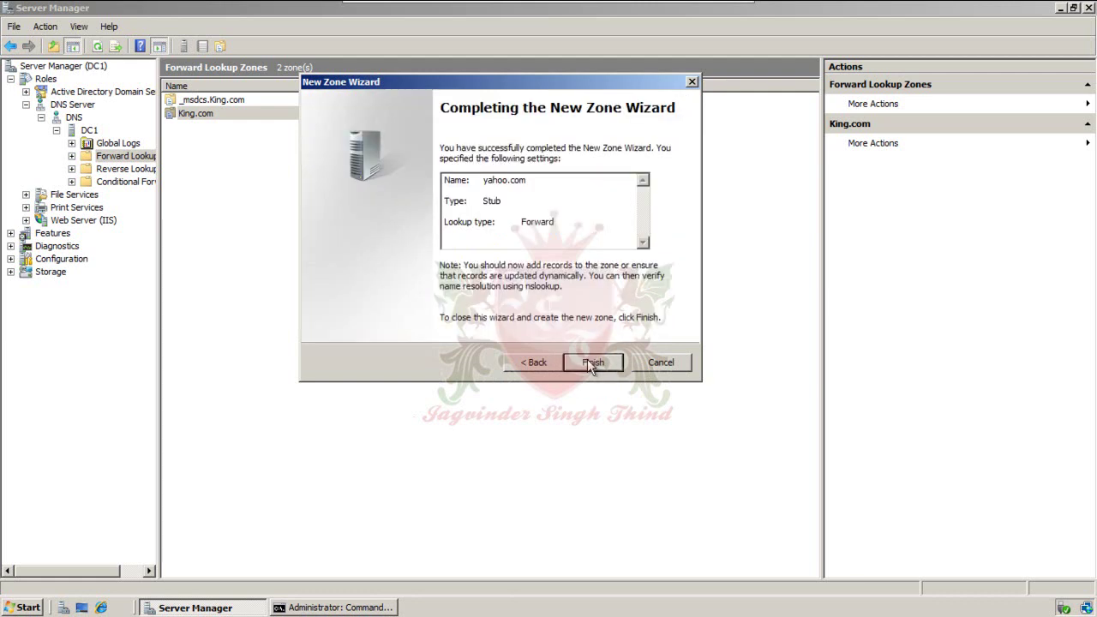
click(592, 362)
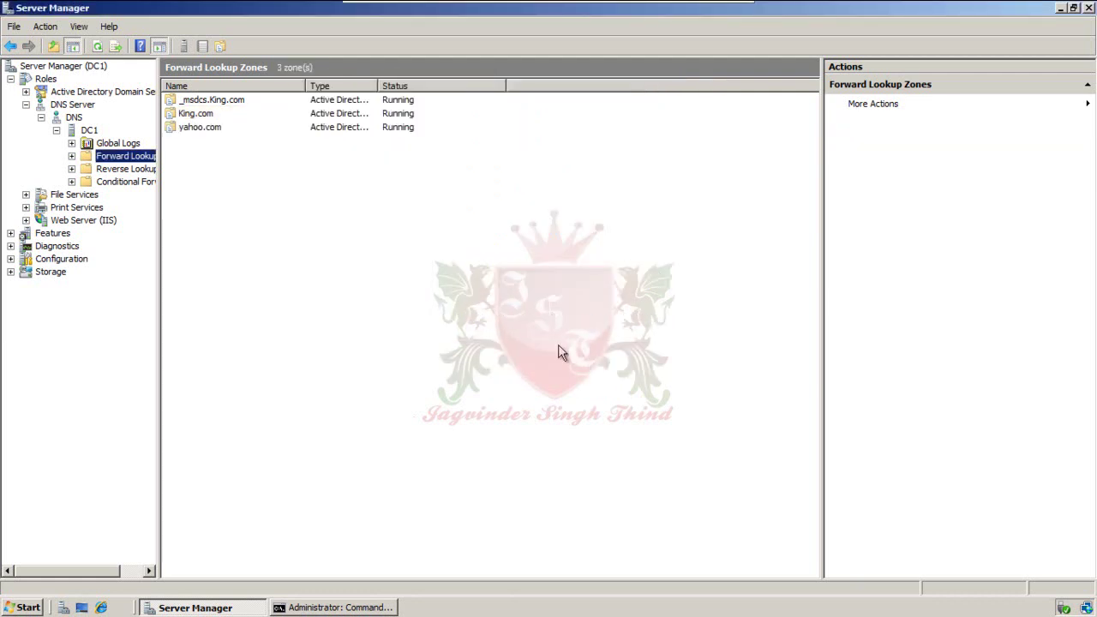
double_click(206, 128)
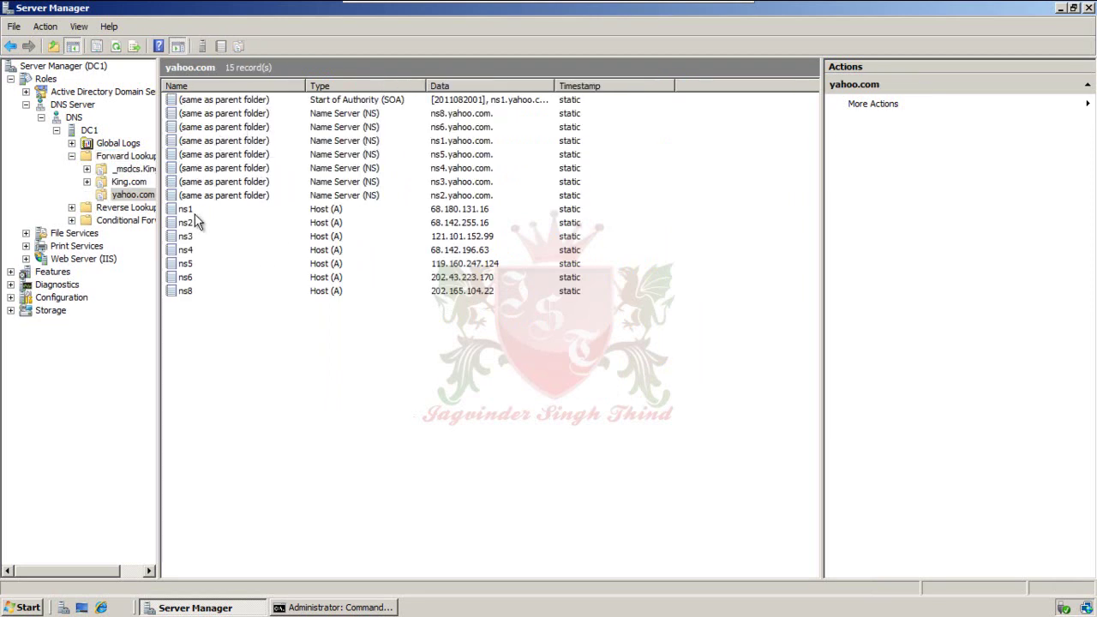
click(295, 212)
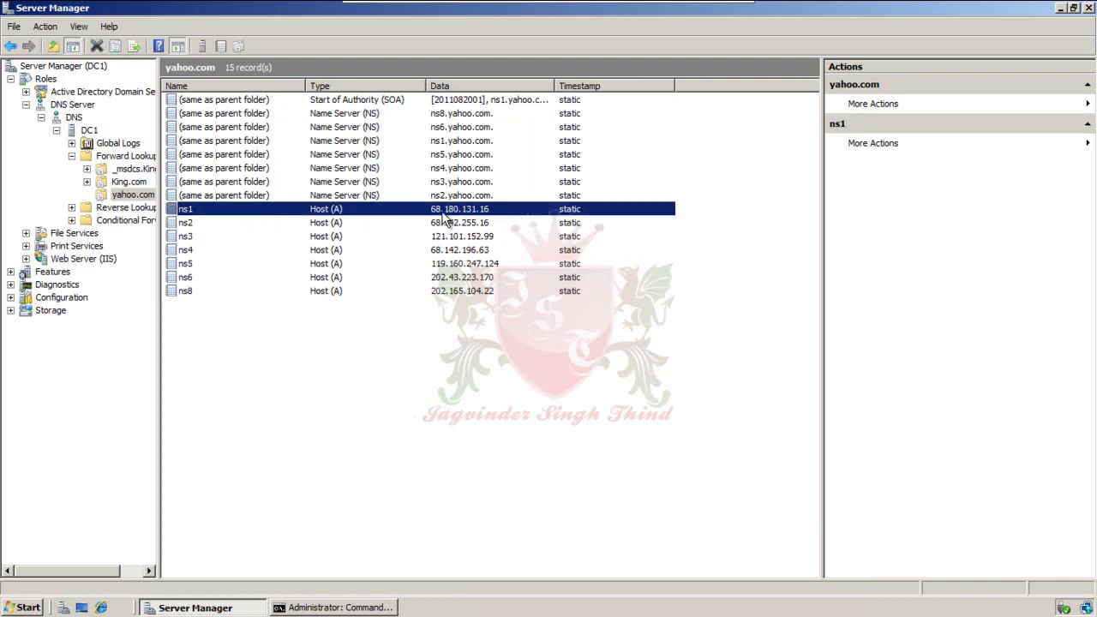